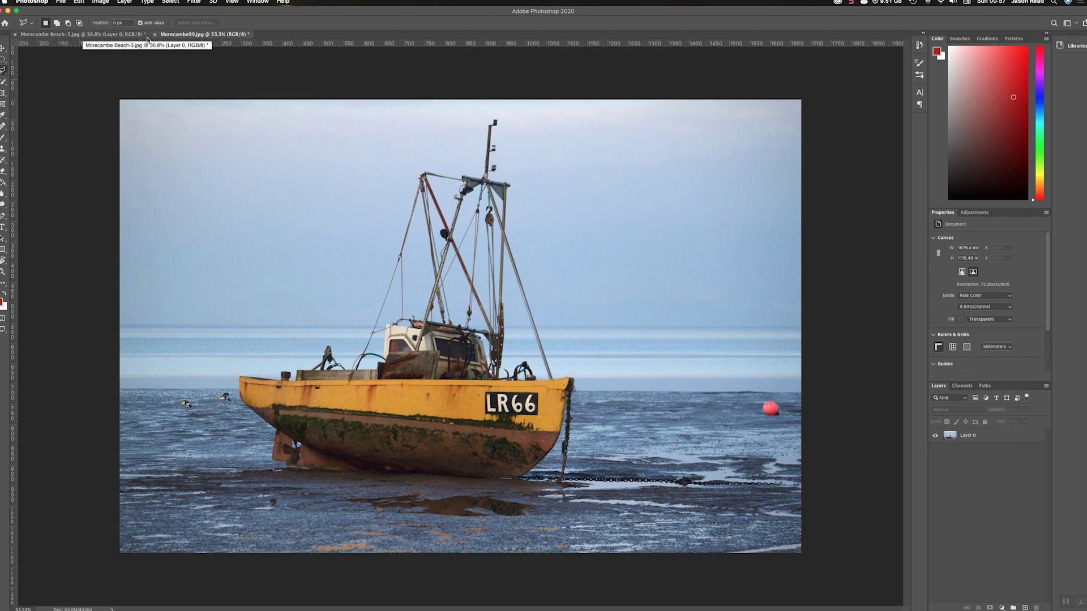
# Step: Make Layer 0 the active layer and bring up the Edit menu's Free Transform command
pyautogui.click(77, 3)
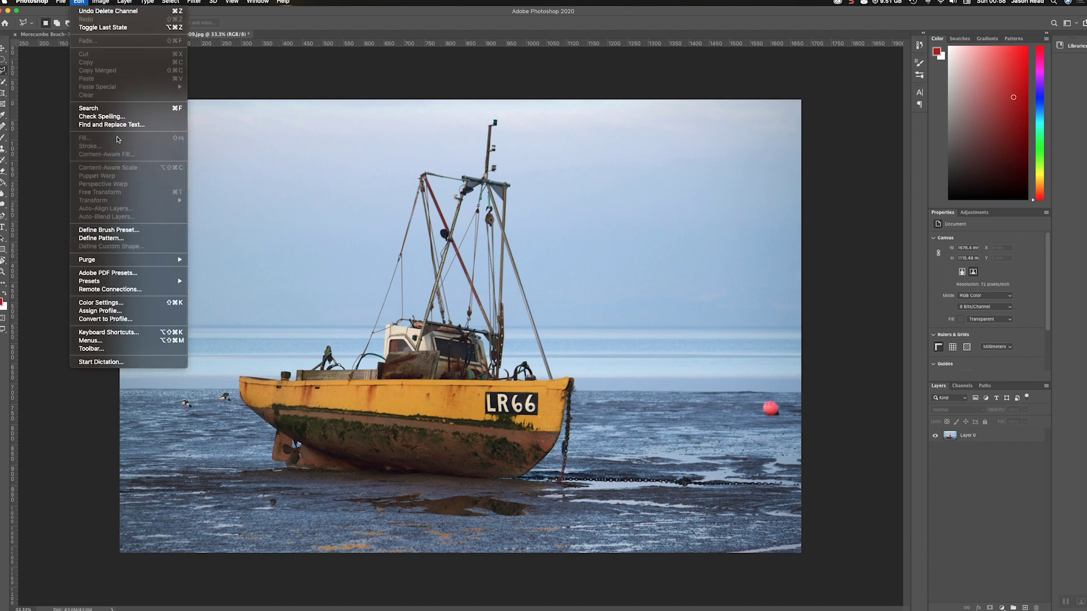
pyautogui.click(969, 463)
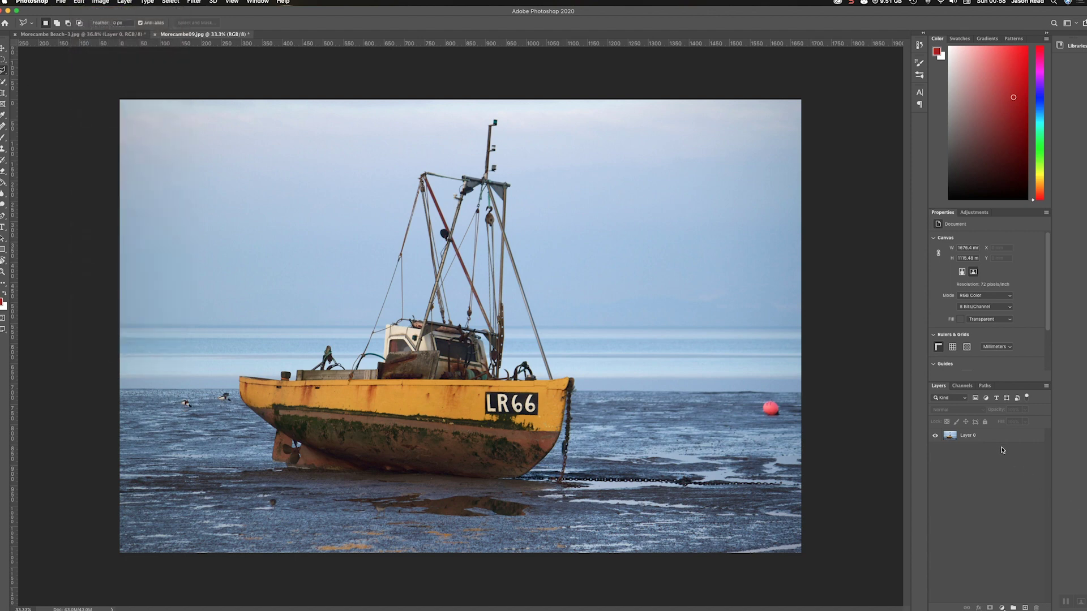
pyautogui.click(994, 436)
pyautogui.click(78, 3)
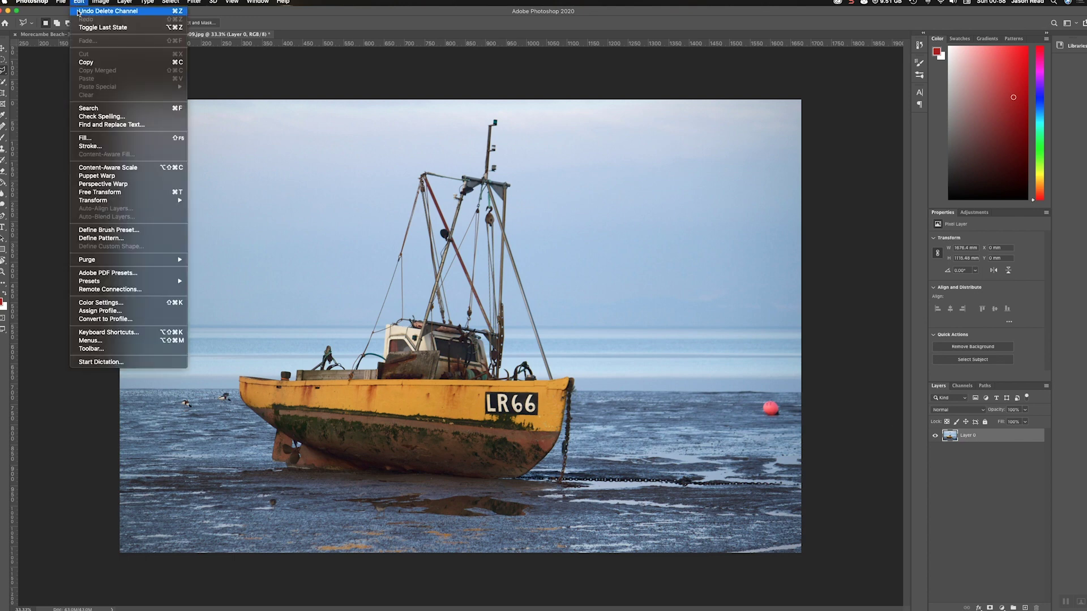
pyautogui.click(108, 193)
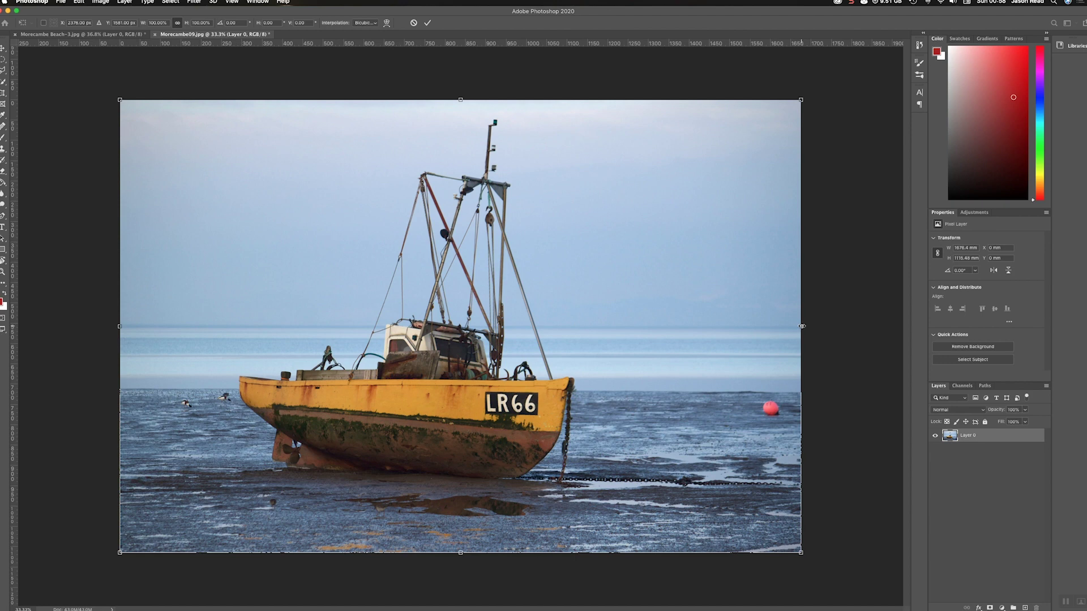
pyautogui.moveTo(798, 327); pyautogui.dragTo(637, 326)
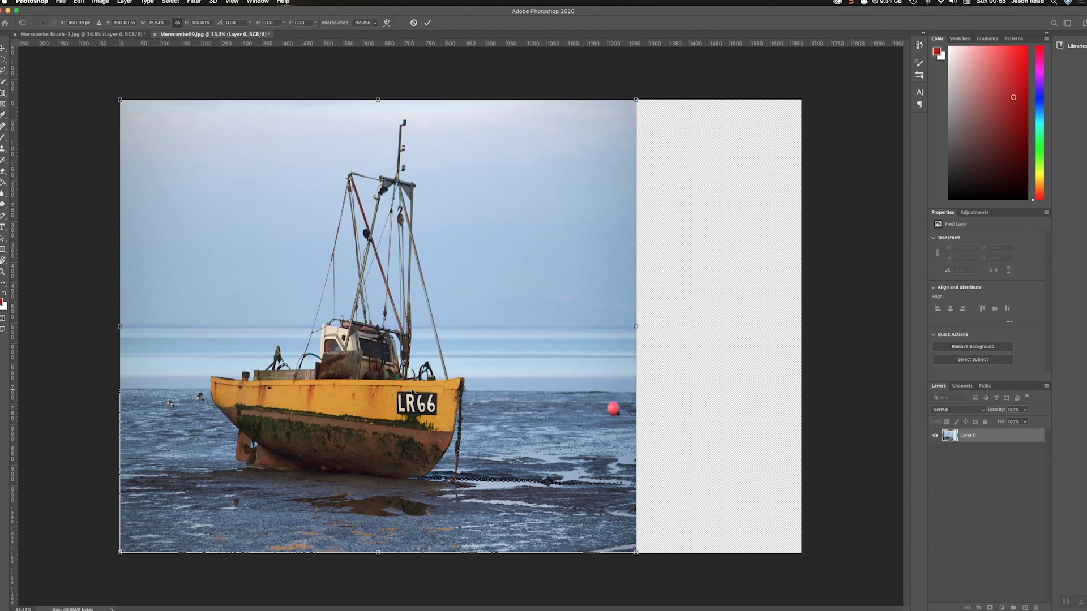
pyautogui.hotkey('ctrl', 'z')
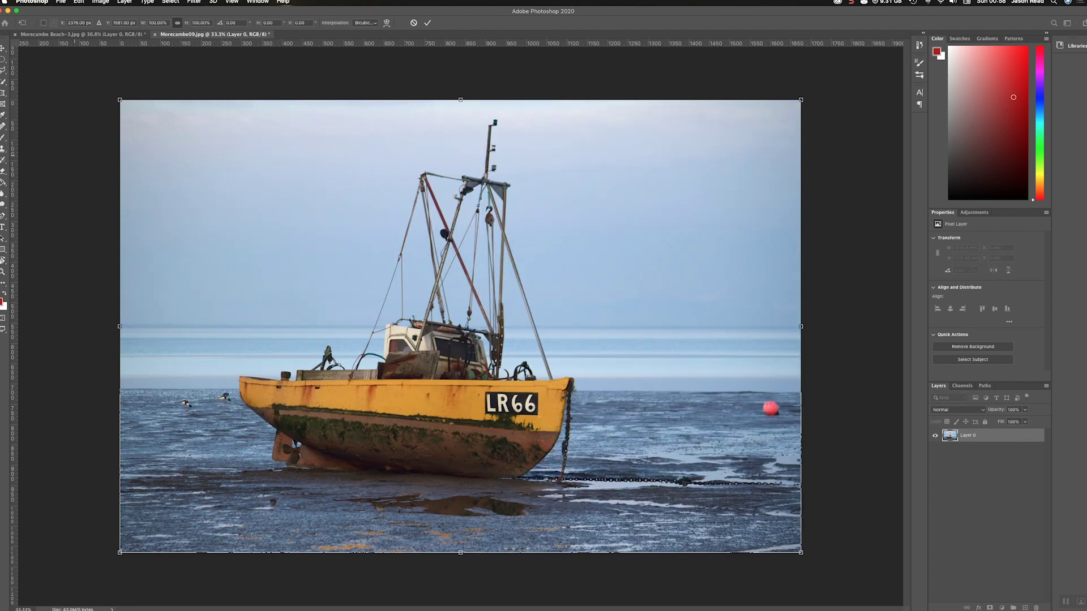
pyautogui.click(79, 1)
pyautogui.click(839, 287)
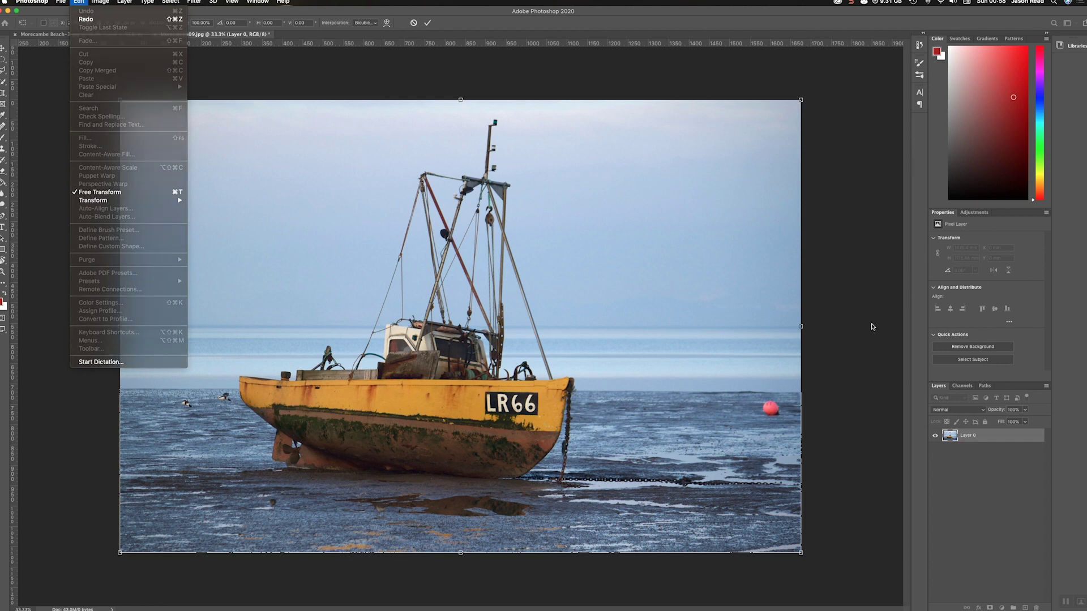
pyautogui.click(411, 23)
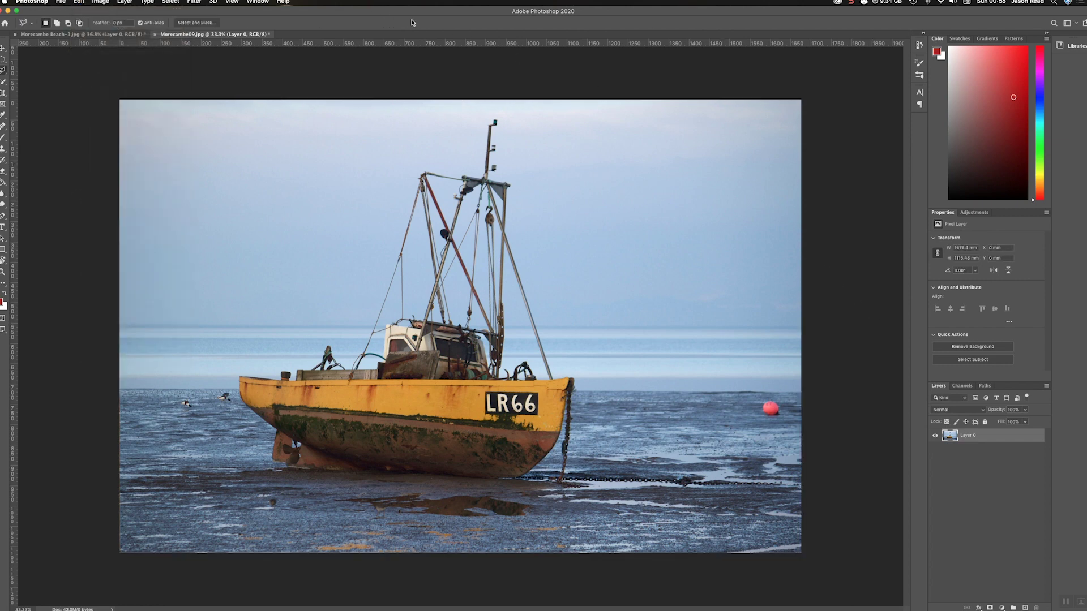
pyautogui.click(78, 3)
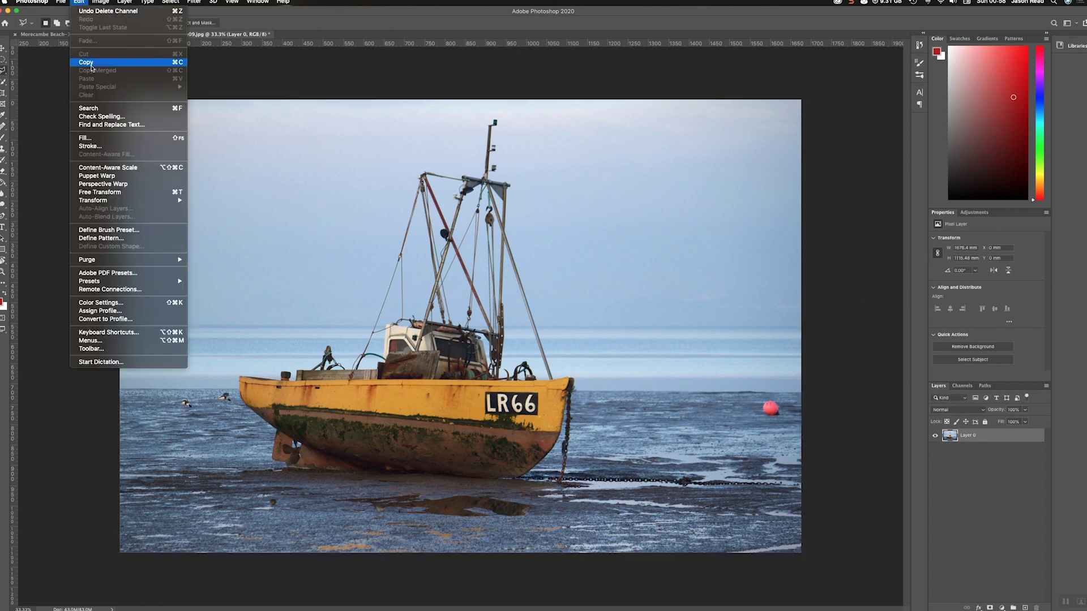
pyautogui.click(122, 173)
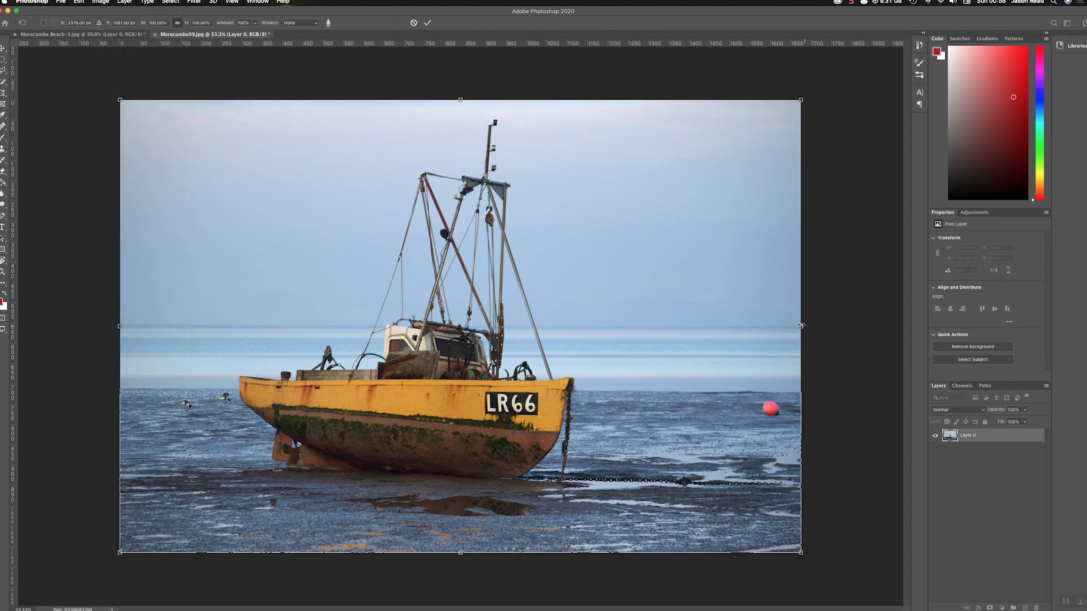
pyautogui.moveTo(797, 326); pyautogui.dragTo(650, 328)
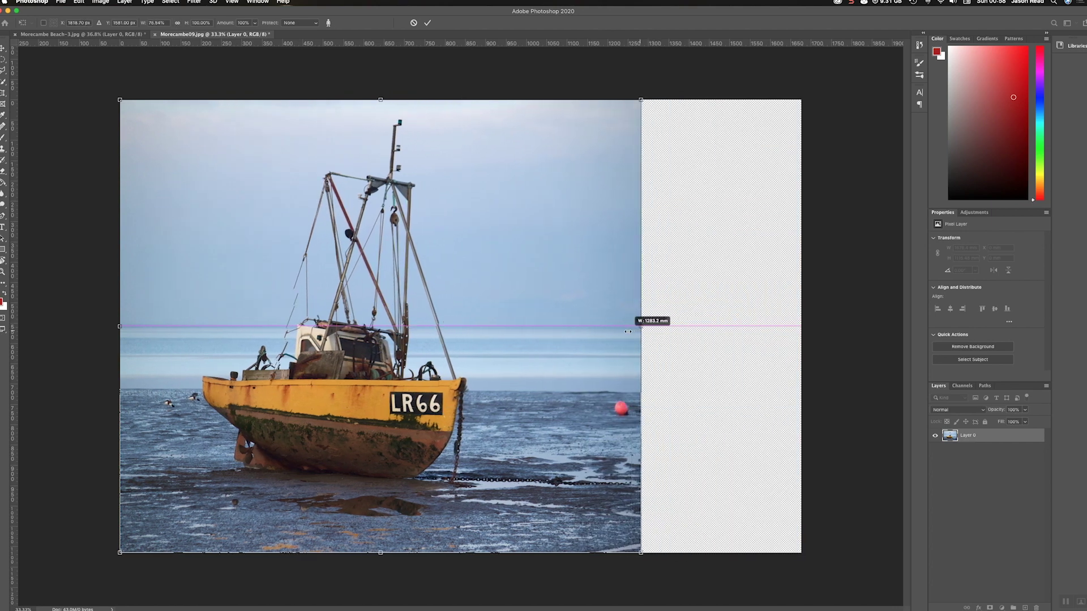
pyautogui.moveTo(651, 327); pyautogui.dragTo(583, 331)
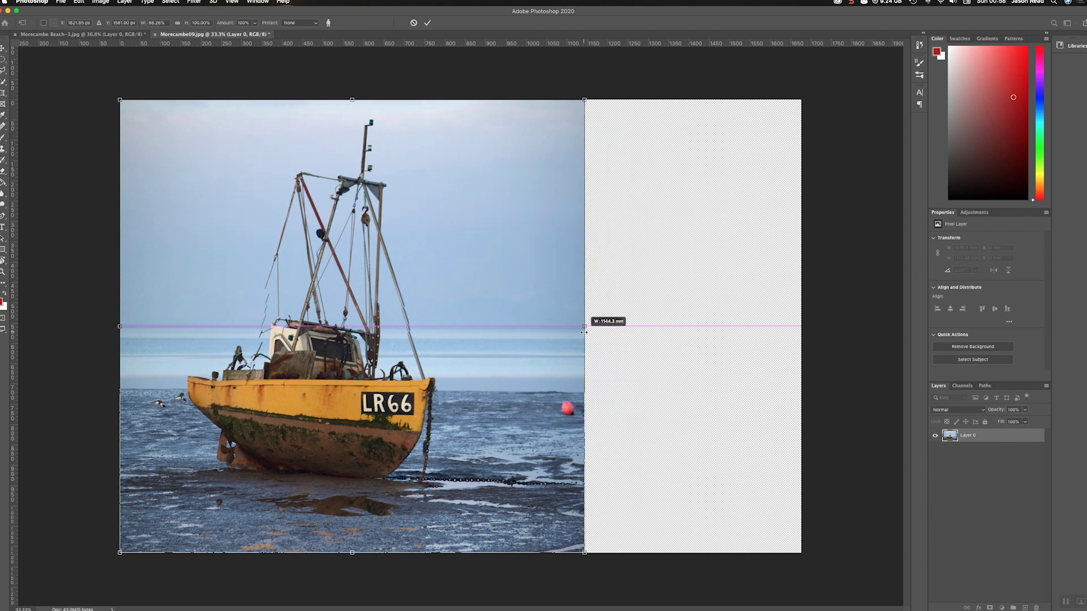
pyautogui.moveTo(583, 333); pyautogui.dragTo(575, 333)
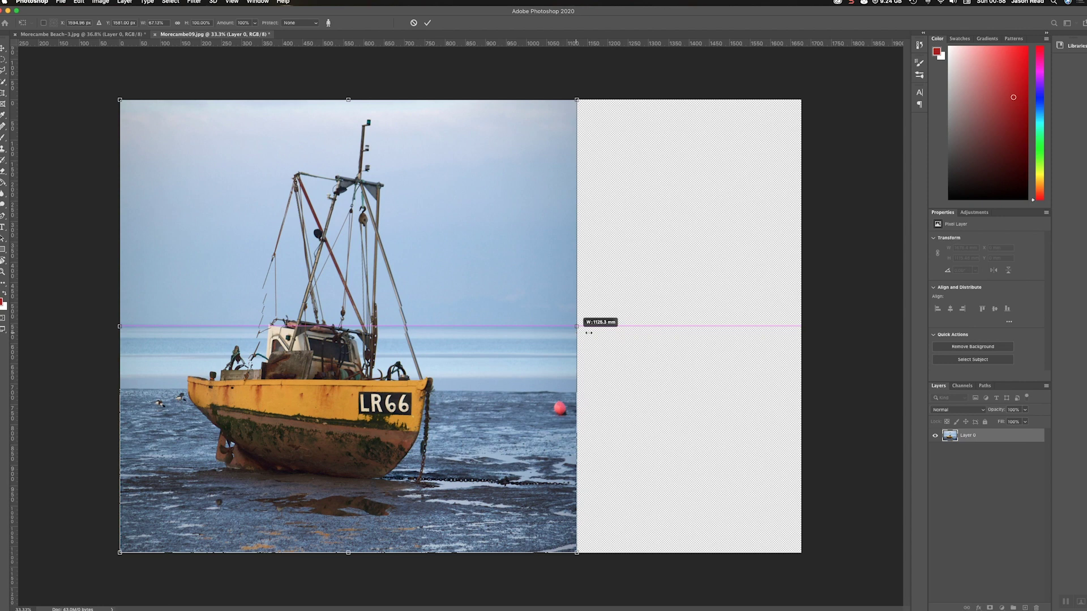
pyautogui.moveTo(745, 334); pyautogui.dragTo(801, 334)
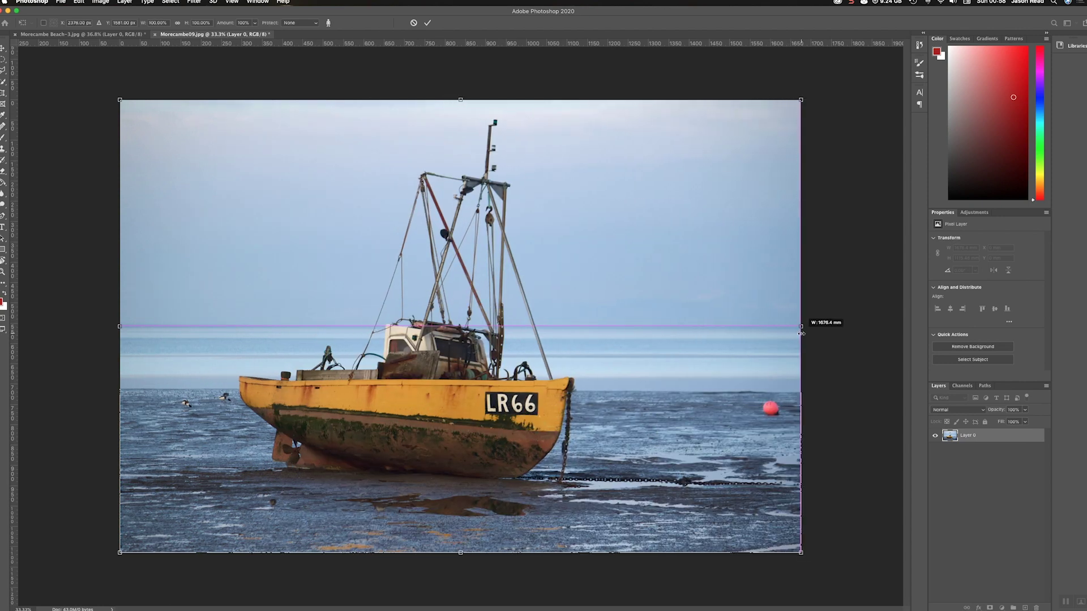
pyautogui.click(427, 23)
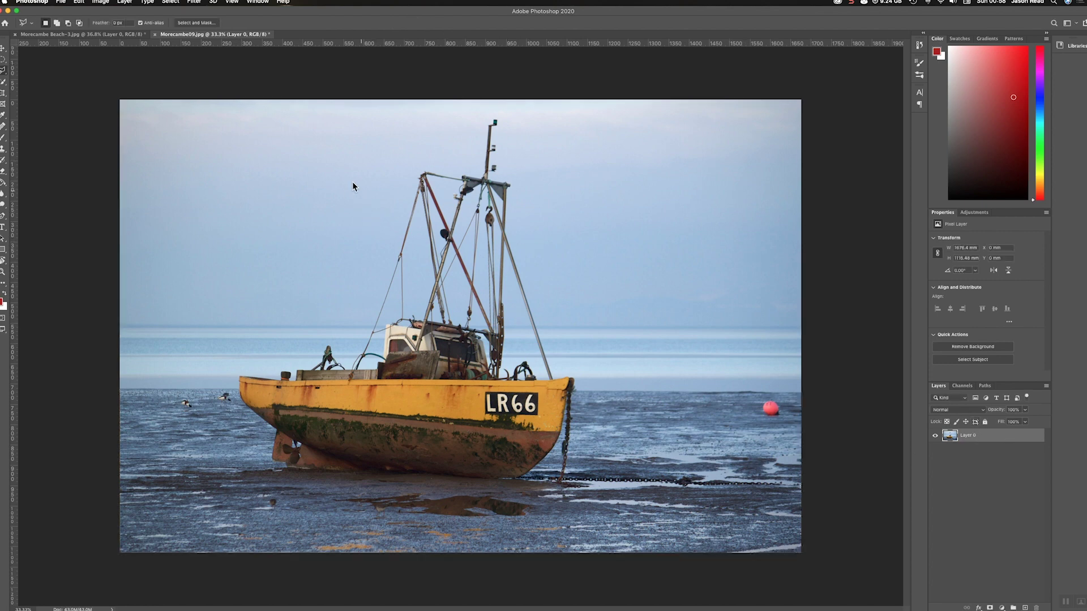
# Step: Switch to the Polygonal Lasso and start outlining the boat from its bow along the rail
pyautogui.rightClick(5, 69)
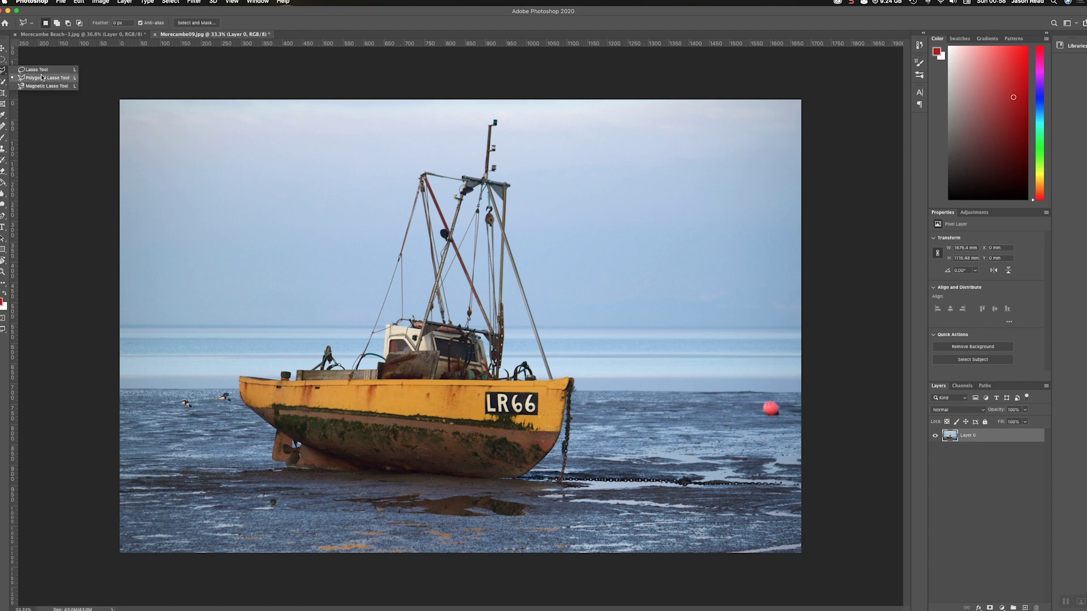
pyautogui.click(62, 79)
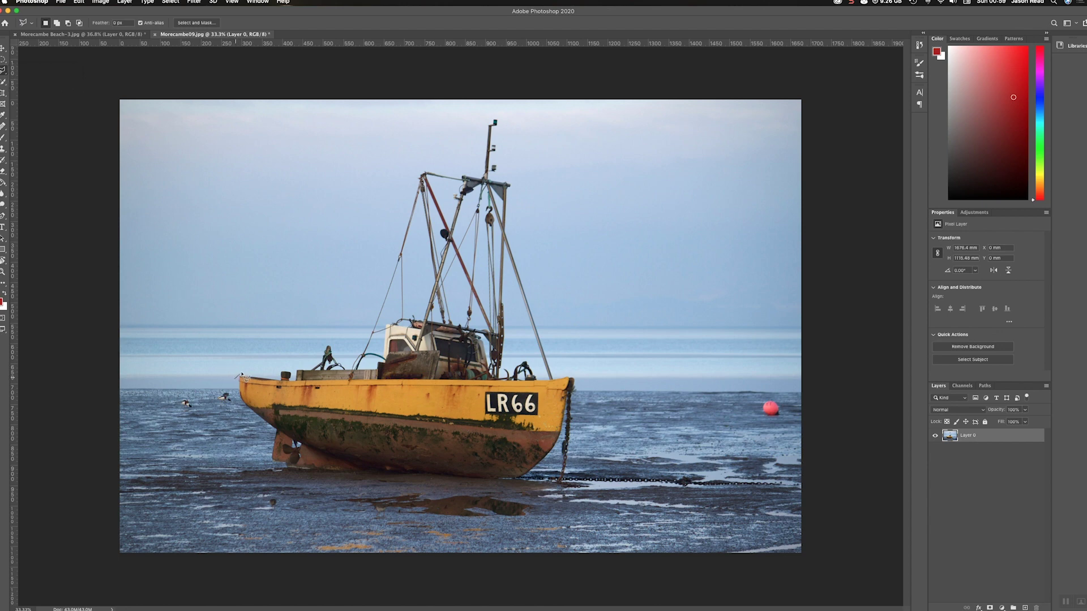
pyautogui.click(236, 374)
pyautogui.click(319, 366)
pyautogui.click(324, 339)
pyautogui.click(355, 370)
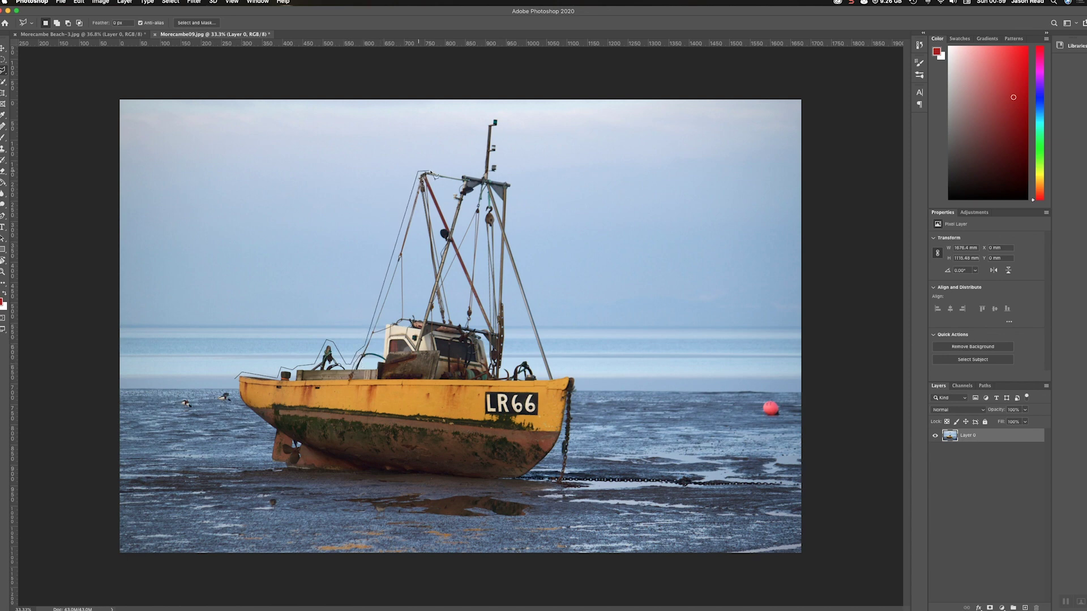
# Step: Trace the outline up the rigging and around the mast top
pyautogui.click(457, 174)
pyautogui.click(458, 171)
pyautogui.click(480, 174)
pyautogui.click(488, 122)
pyautogui.click(504, 151)
pyautogui.click(498, 171)
pyautogui.click(510, 184)
# Step: Carry the outline along the hull and around the stern, closing it at the bow
pyautogui.click(556, 373)
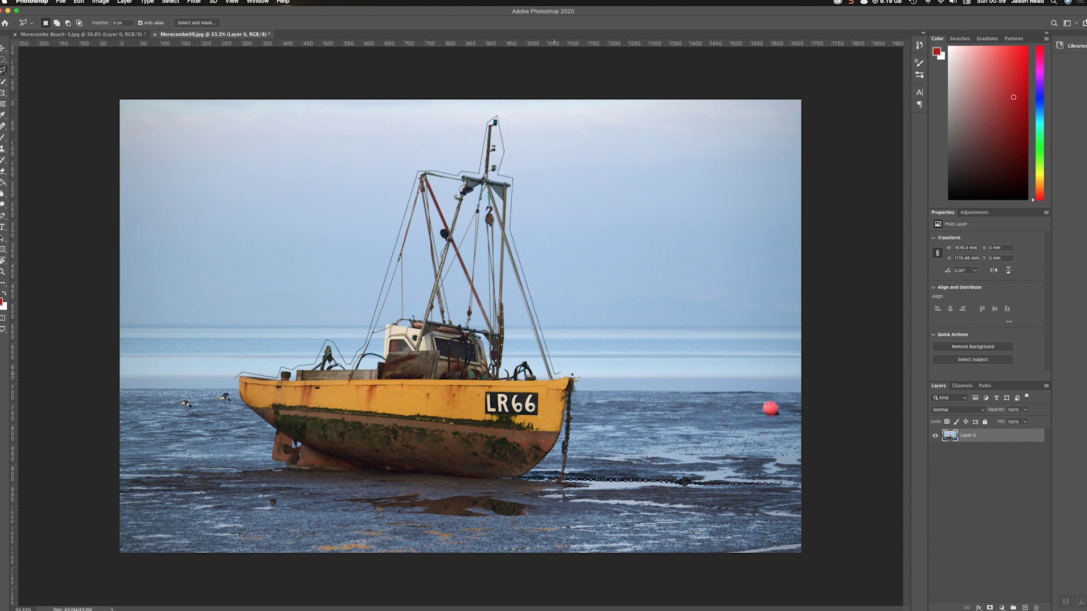
pyautogui.click(579, 373)
pyautogui.click(564, 475)
pyautogui.click(510, 485)
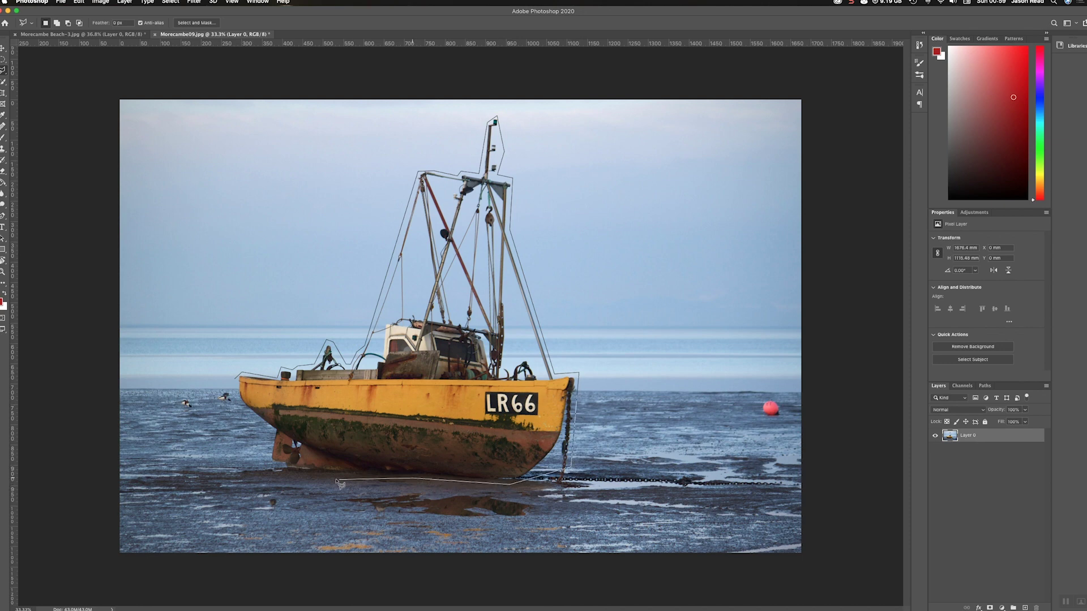
pyautogui.click(310, 478)
pyautogui.click(268, 468)
pyautogui.click(273, 429)
pyautogui.click(237, 406)
pyautogui.click(237, 377)
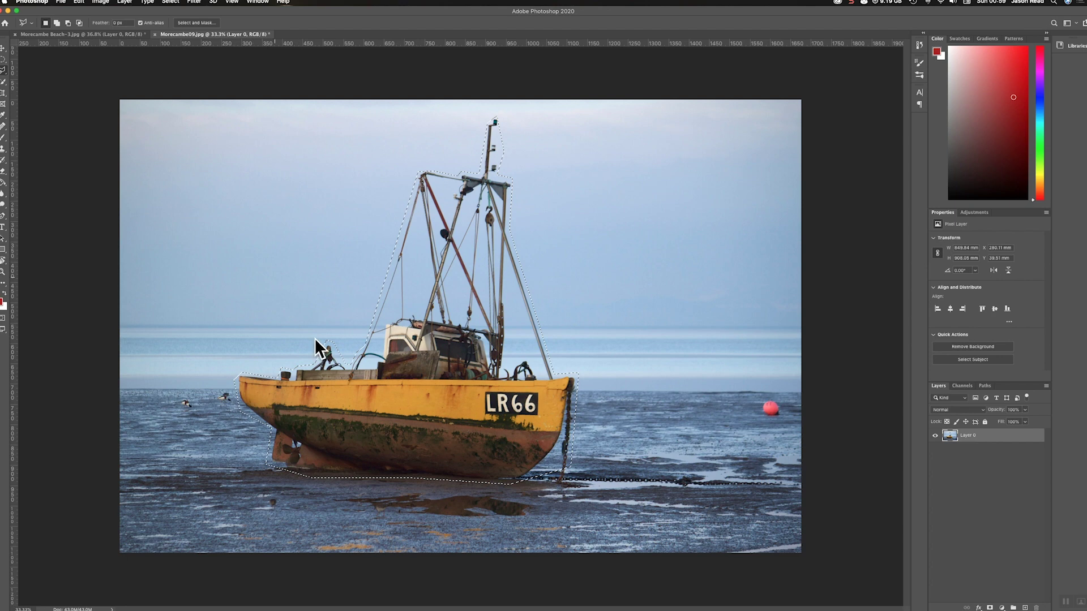
pyautogui.click(170, 3)
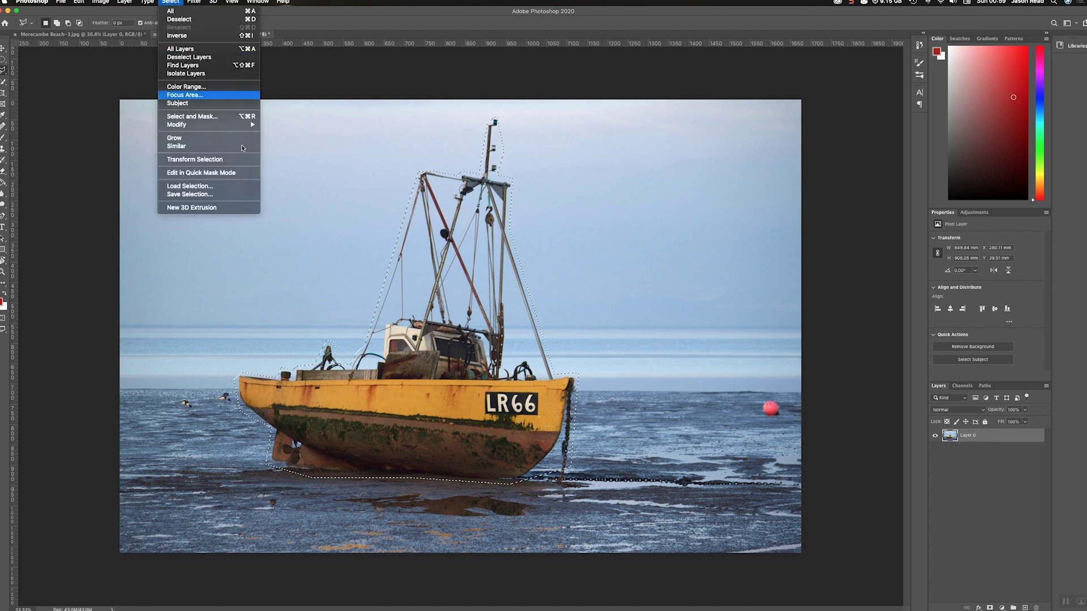
# Step: Store the boat selection as channel 'Boat' and verify it in the Channels panel
pyautogui.click(237, 195)
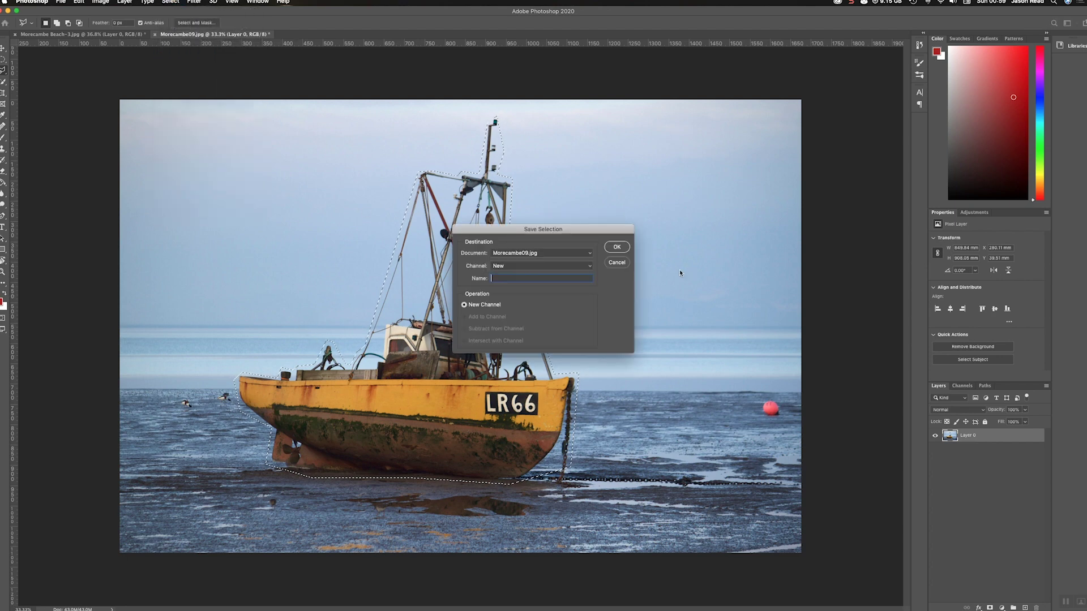
pyautogui.write('Boat')
pyautogui.click(625, 250)
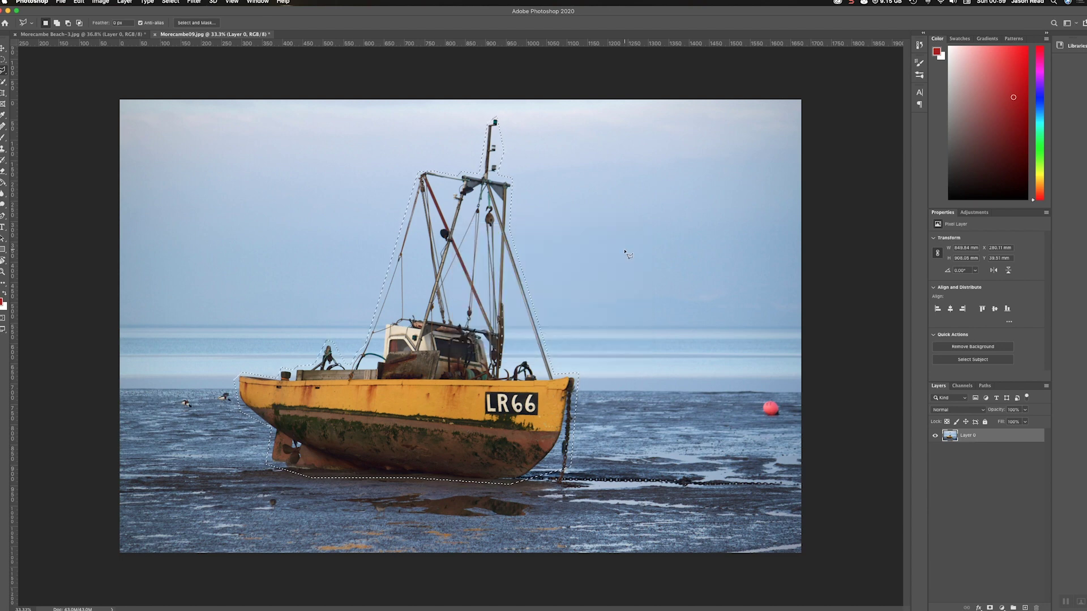
pyautogui.click(963, 385)
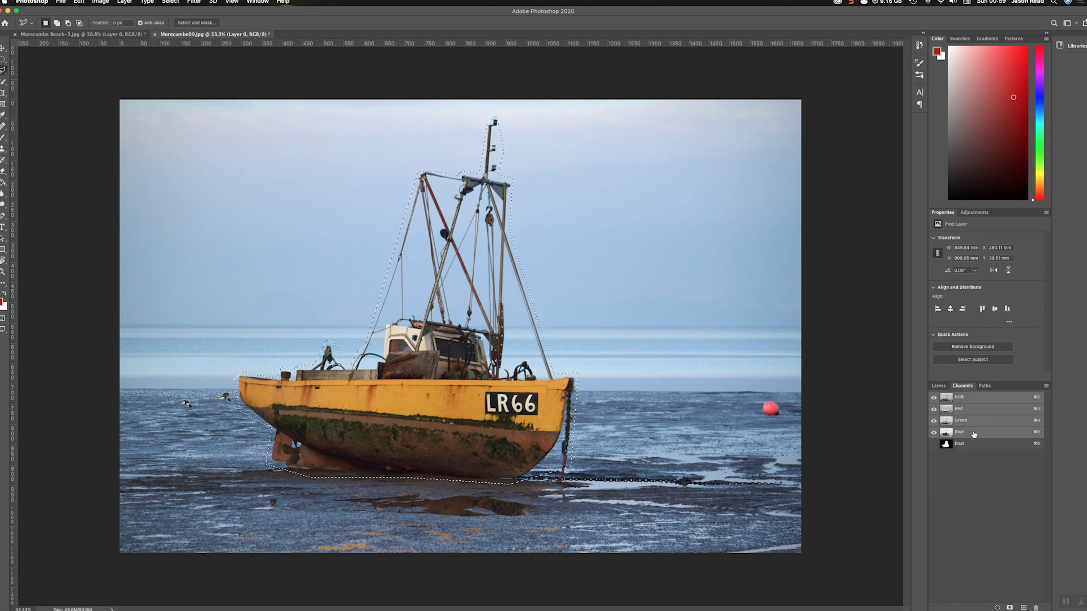
pyautogui.click(939, 386)
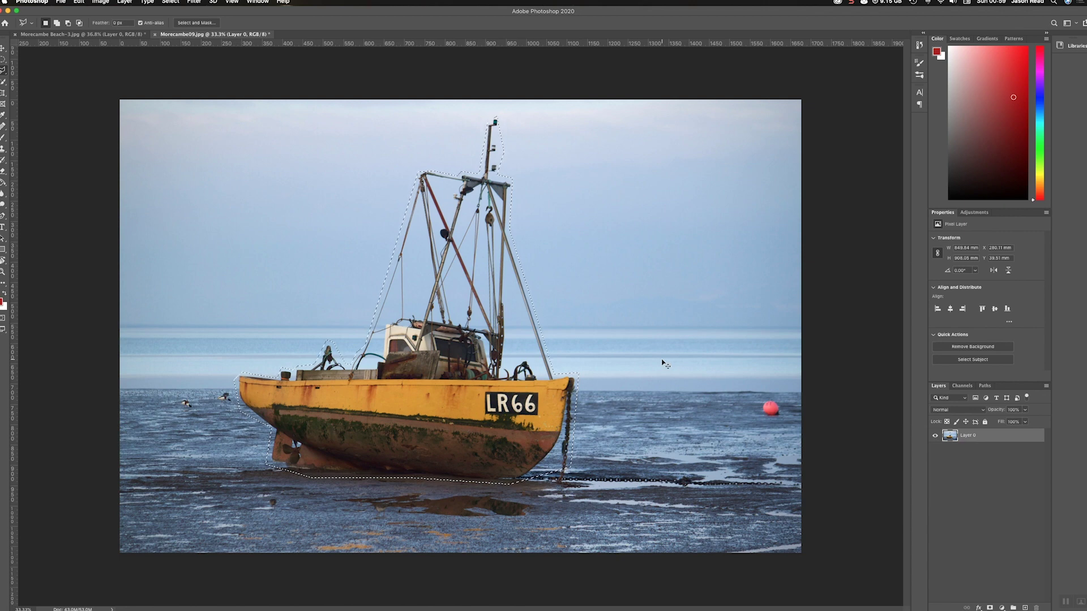
# Step: Deselect the boat with Cmd+D and choose Content-Aware Scale from the Edit menu
pyautogui.hotkey('ctrl', 'd')
pyautogui.click(78, 4)
pyautogui.click(79, 4)
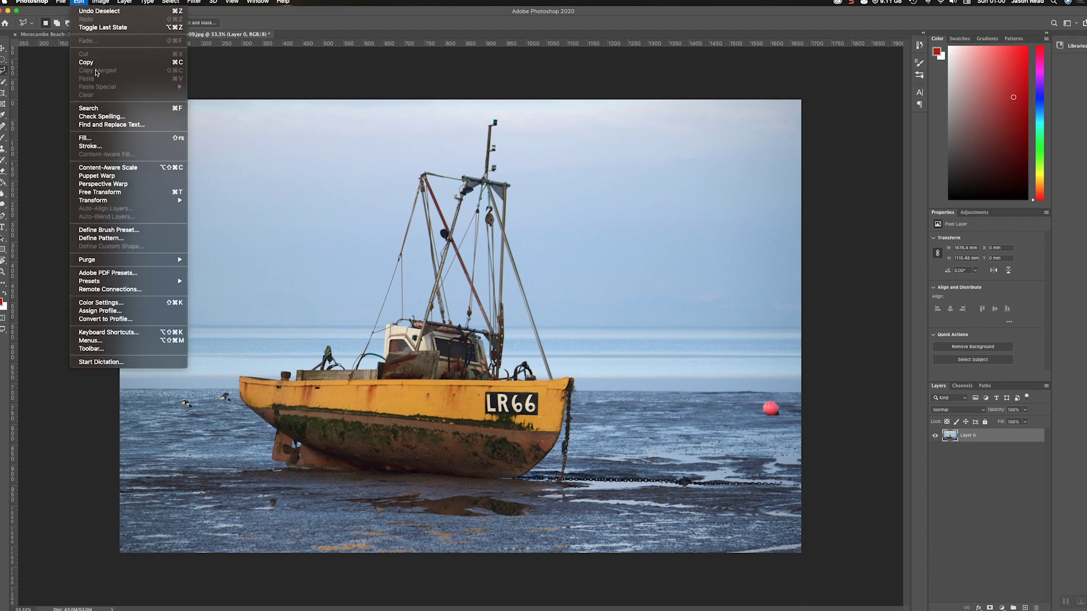
pyautogui.click(132, 170)
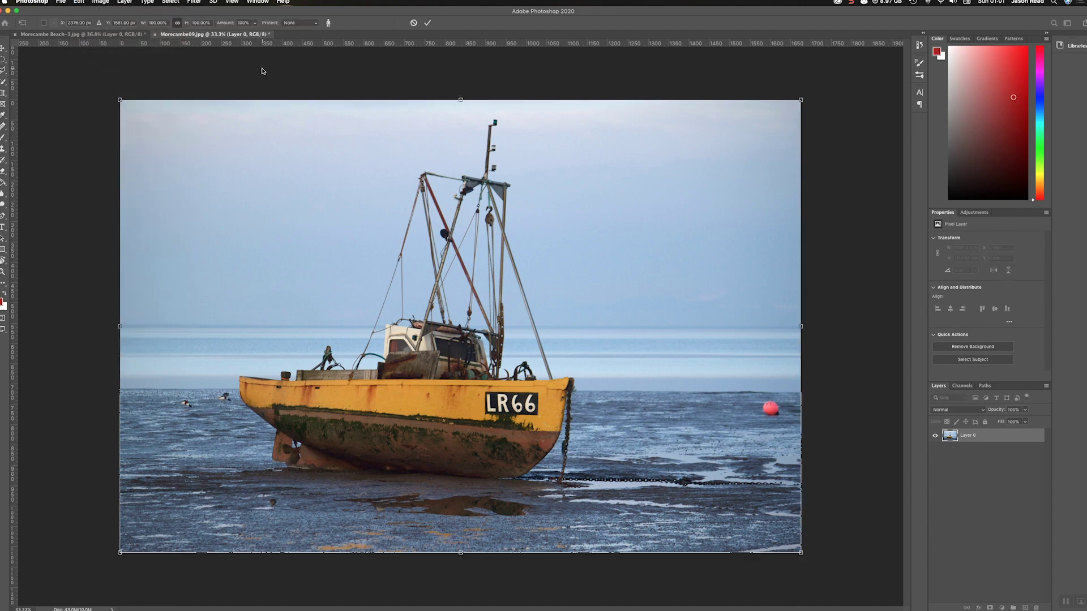
# Step: Set the Protect option to the Boat channel
pyautogui.click(311, 24)
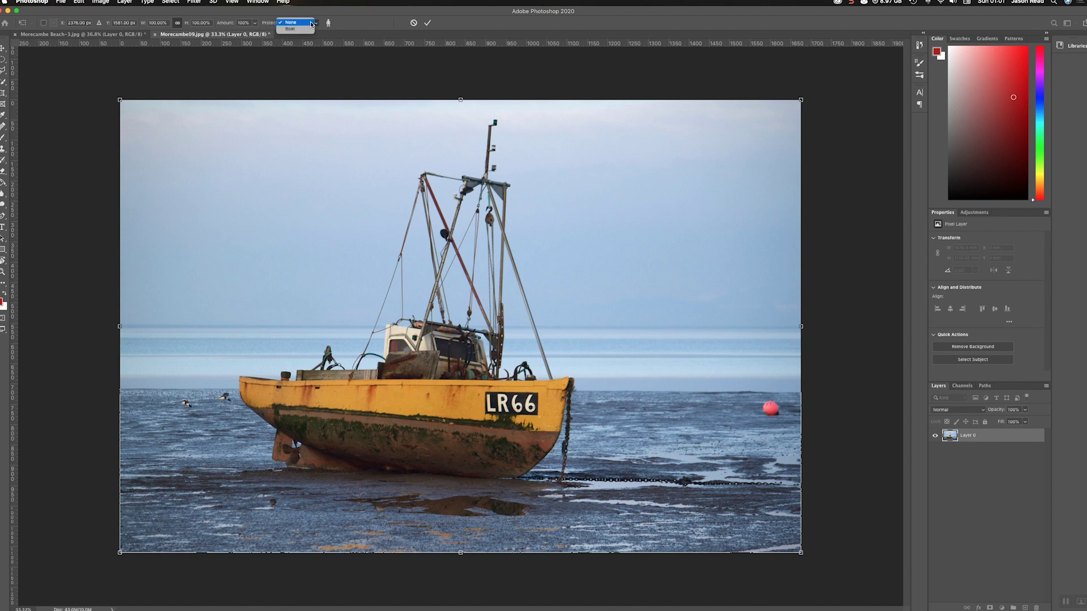
pyautogui.click(297, 32)
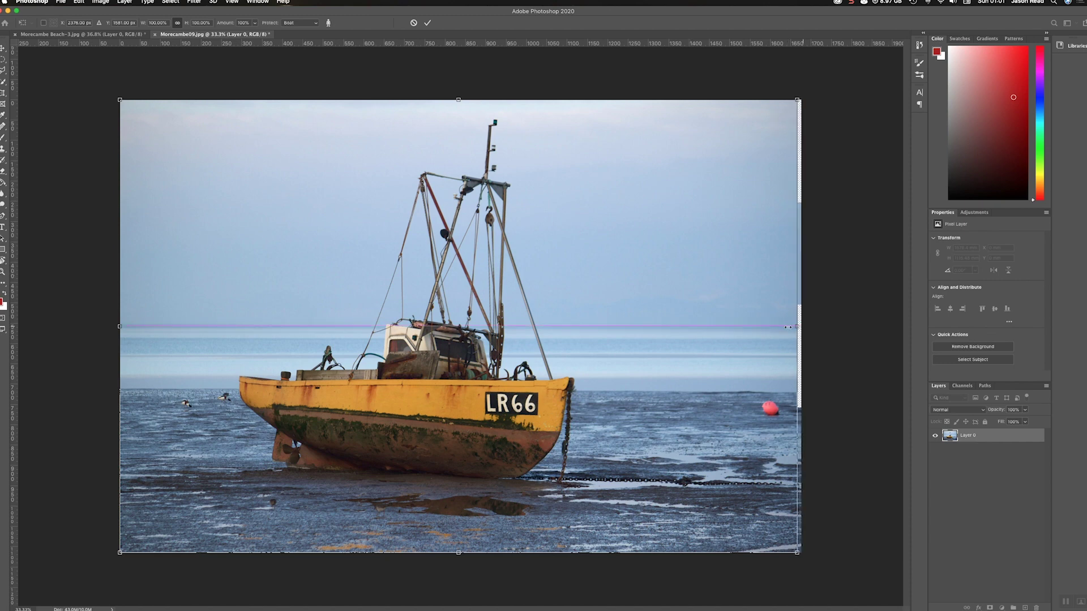
# Step: Narrow the photo from the right until it is square, set its X position, and commit
pyautogui.moveTo(802, 325); pyautogui.dragTo(702, 329)
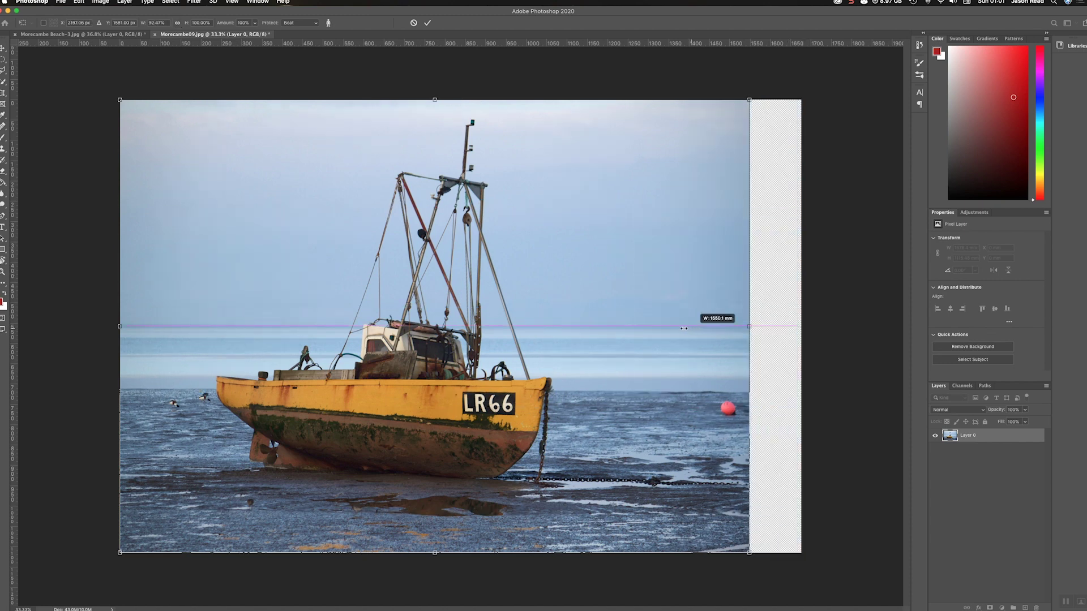
pyautogui.moveTo(701, 328); pyautogui.dragTo(574, 324)
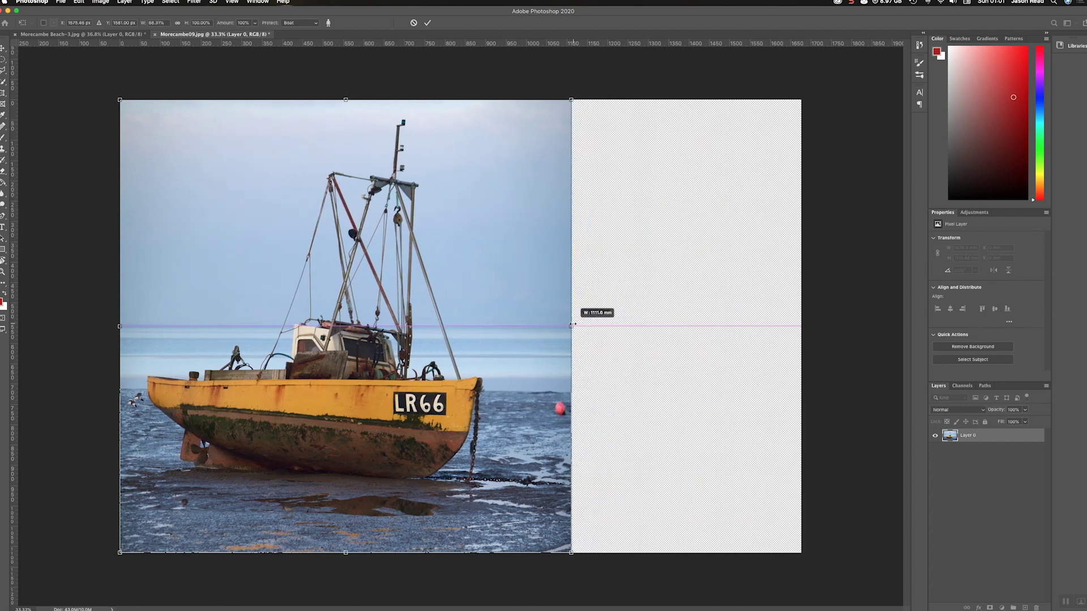
pyautogui.moveTo(574, 325); pyautogui.dragTo(572, 324)
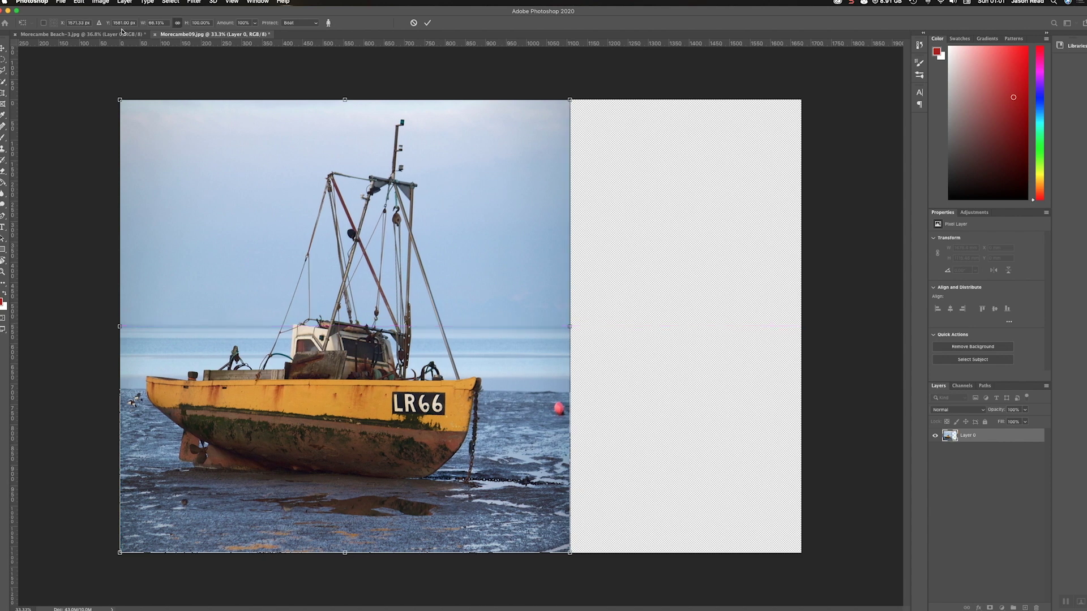
pyautogui.doubleClick(79, 23)
pyautogui.write('1581')
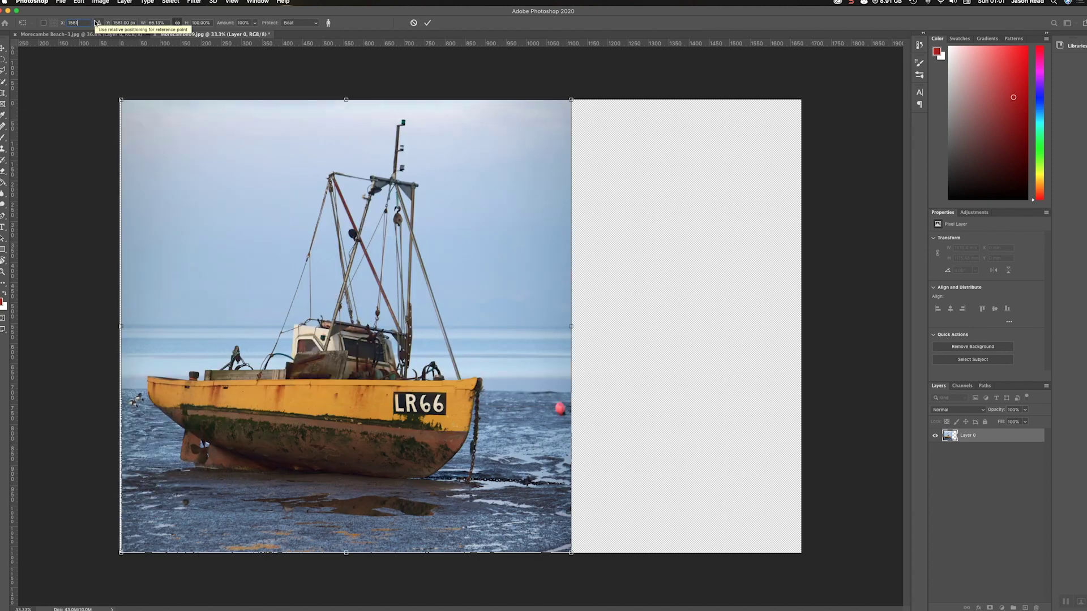
pyautogui.press('Return')
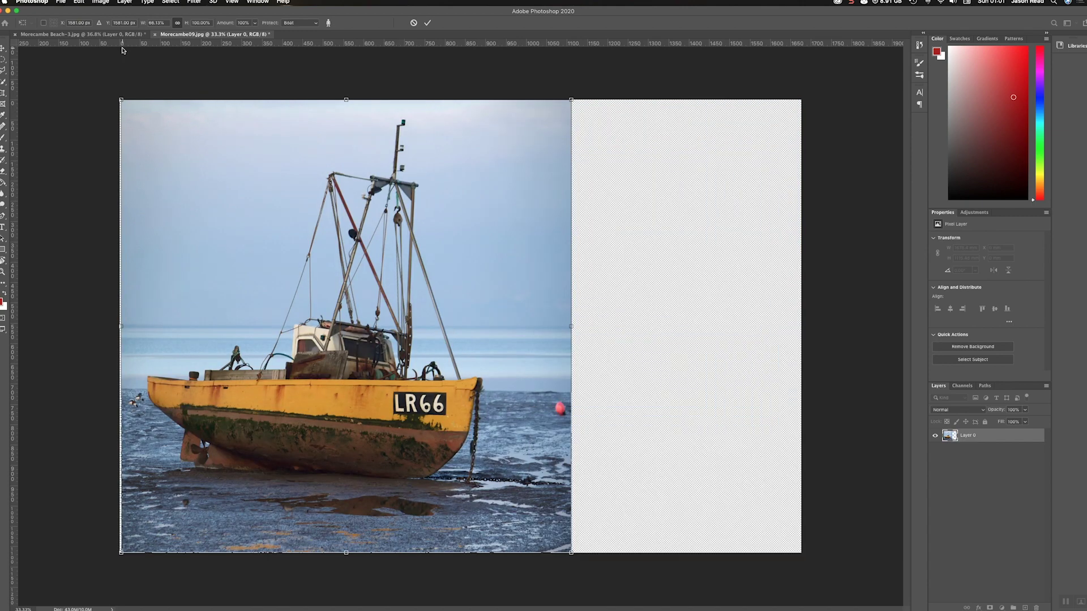
pyautogui.moveTo(260, 123); pyautogui.dragTo(260, 121)
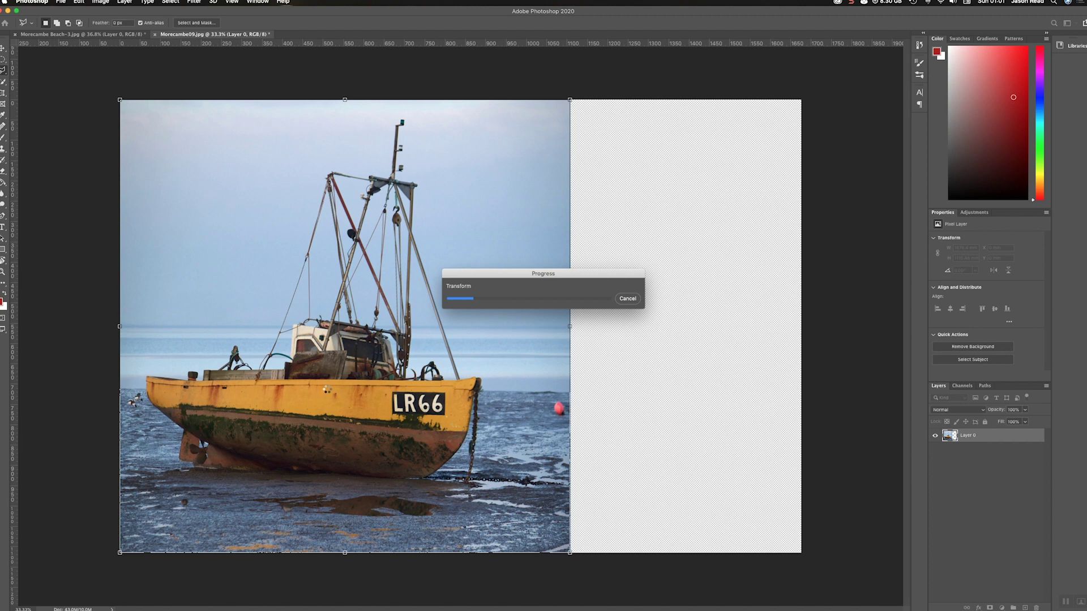
# Step: Trim the transparent pixels from all sides of the canvas
pyautogui.click(100, 3)
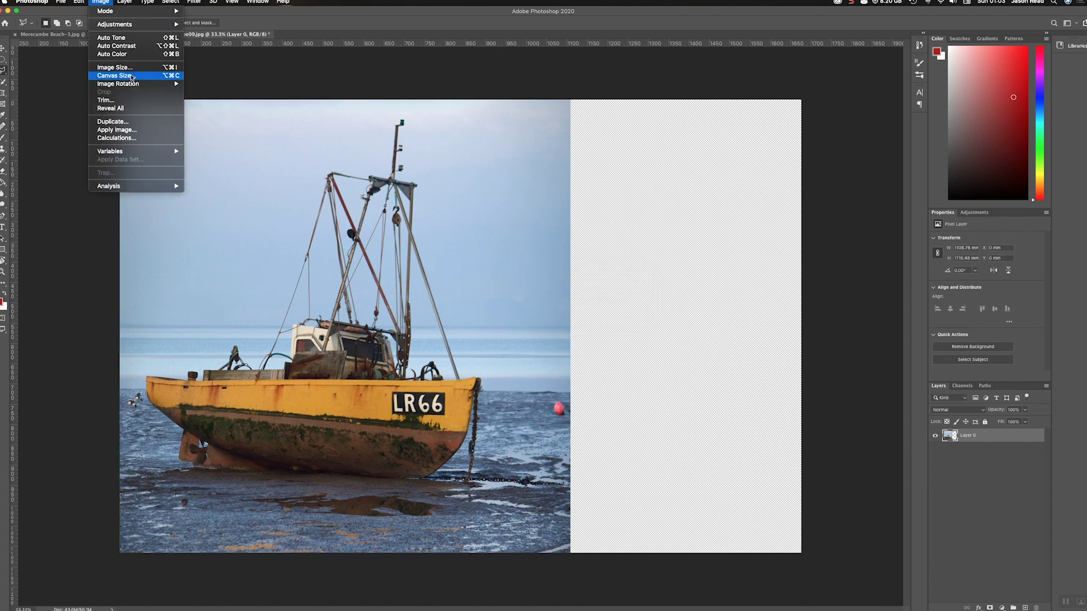
pyautogui.click(107, 99)
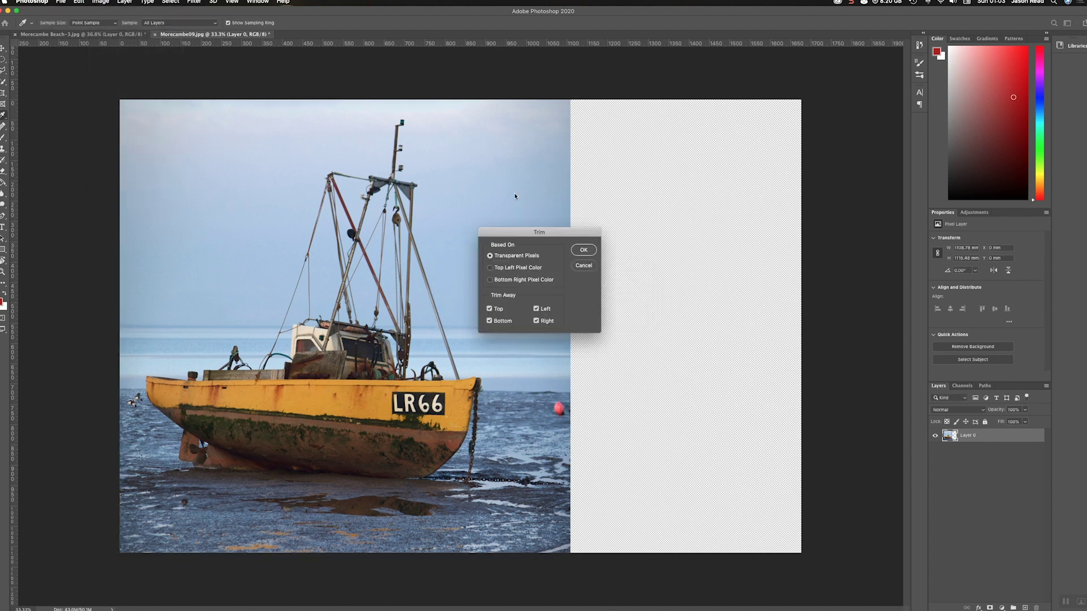
pyautogui.click(583, 252)
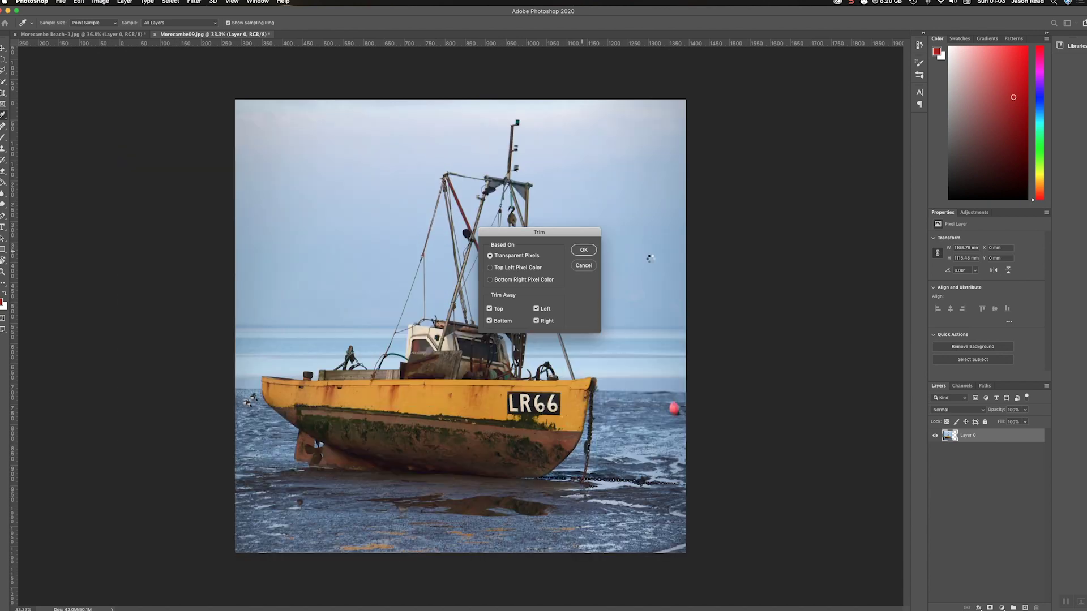